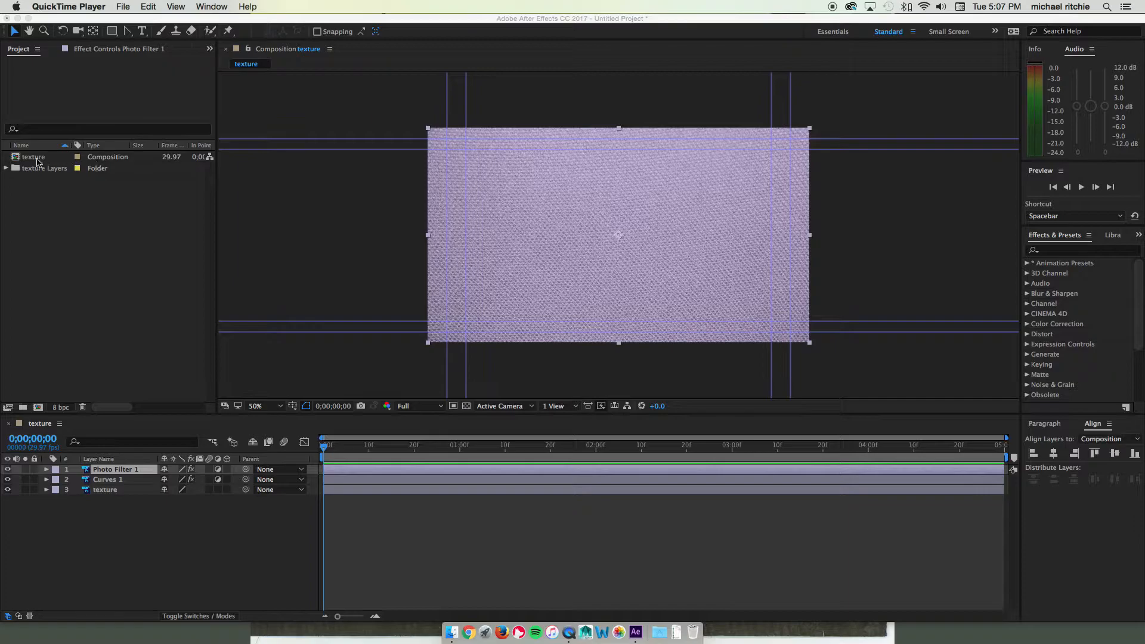
Examine the curve settings of the Curves 1 layer and go back to the project items.
click(108, 481)
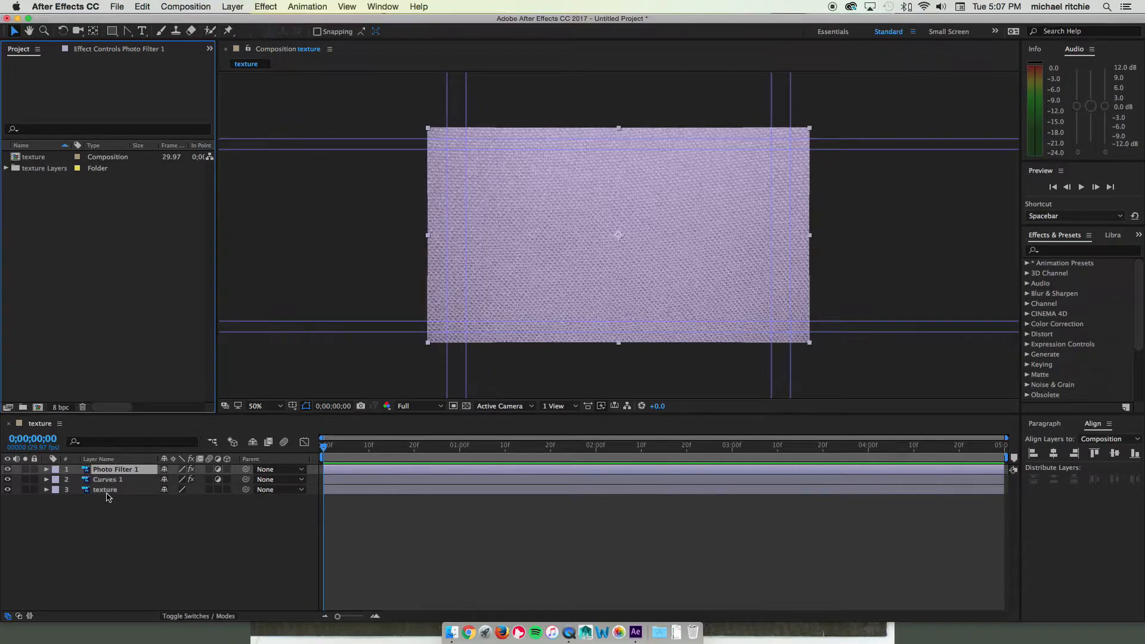
click(107, 481)
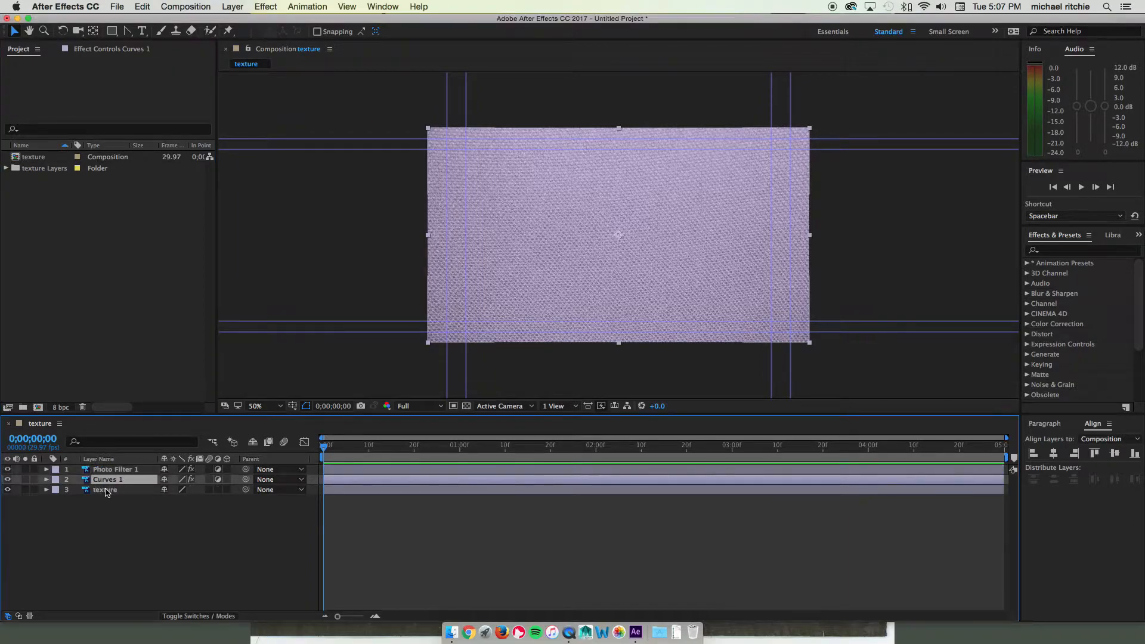
click(108, 51)
click(105, 185)
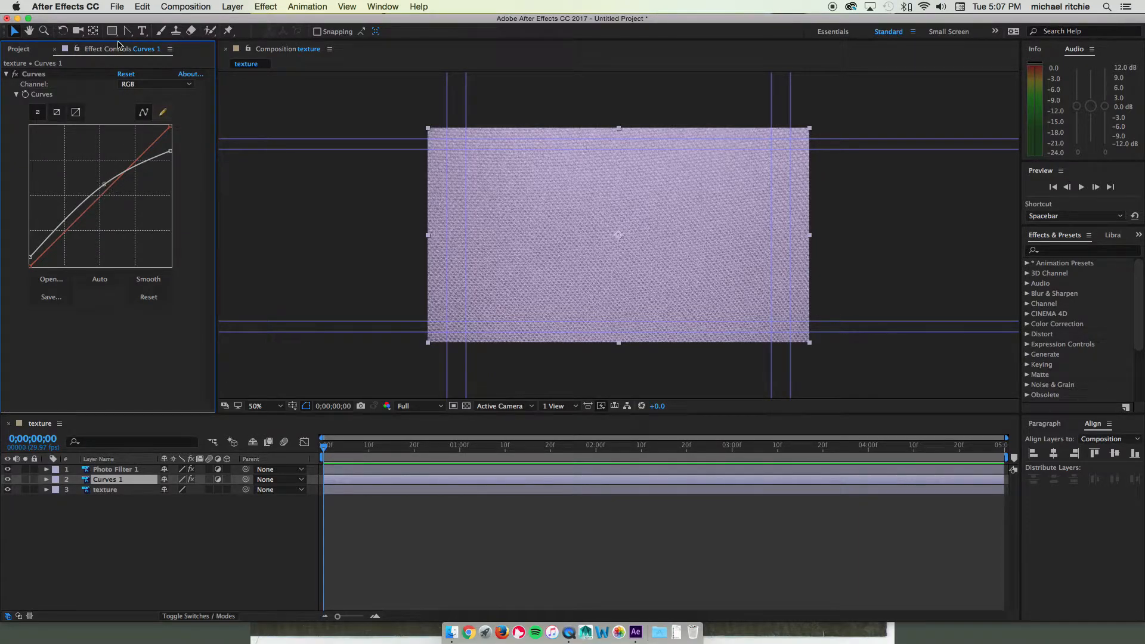
click(42, 50)
click(107, 257)
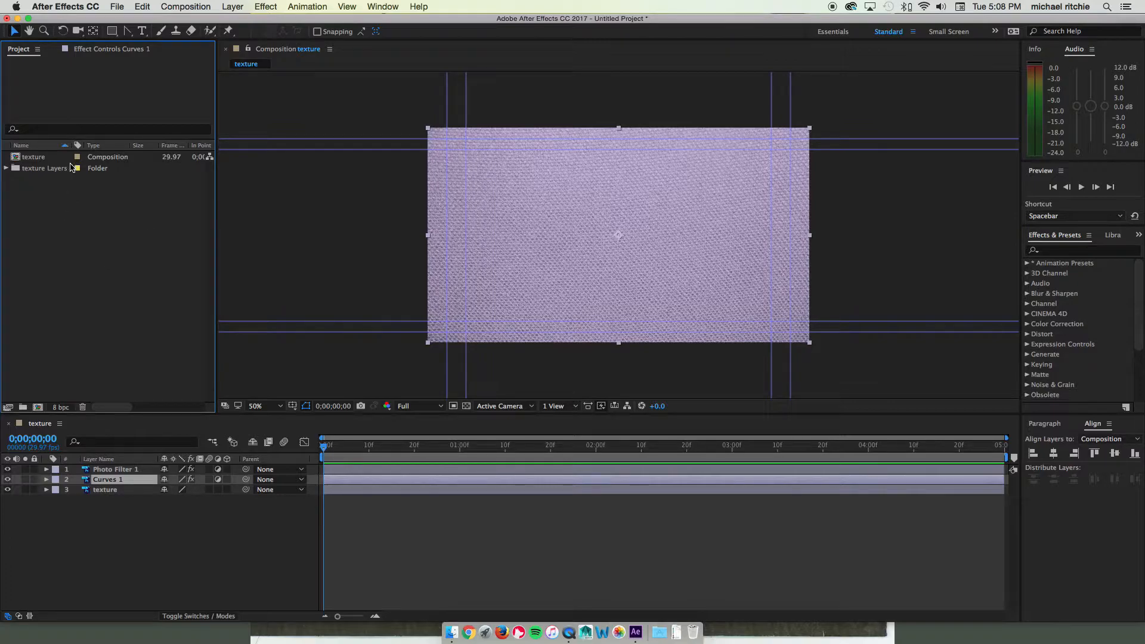
Import ghost_puddle.ai from the assets folder as Composition - Retain Layer Sizes.
click(117, 6)
mouse_move(138, 171)
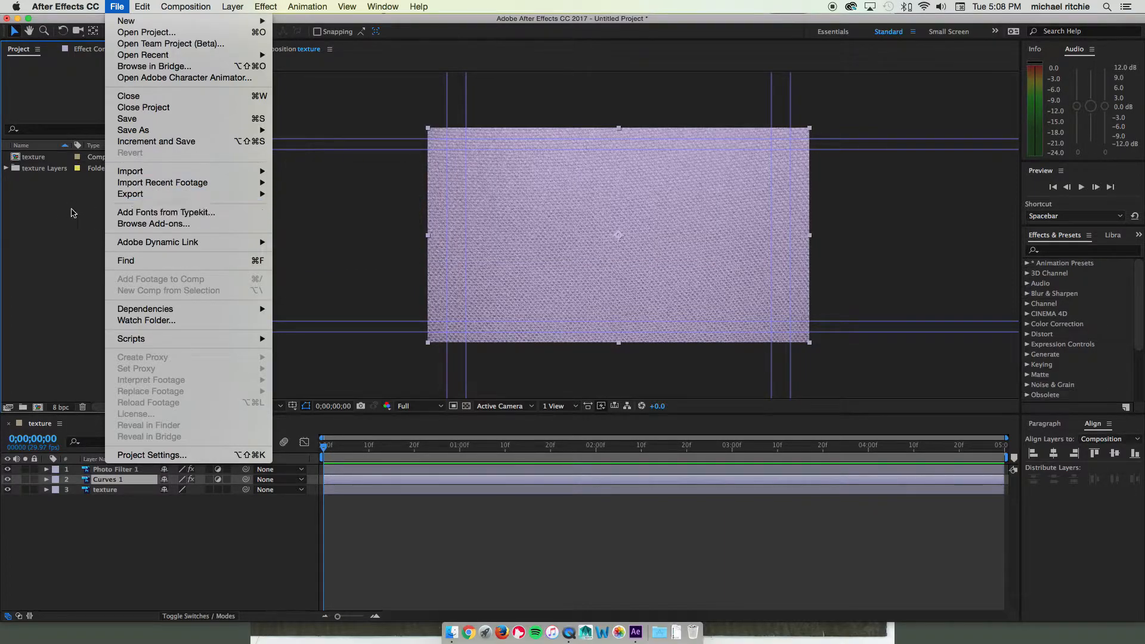
click(72, 212)
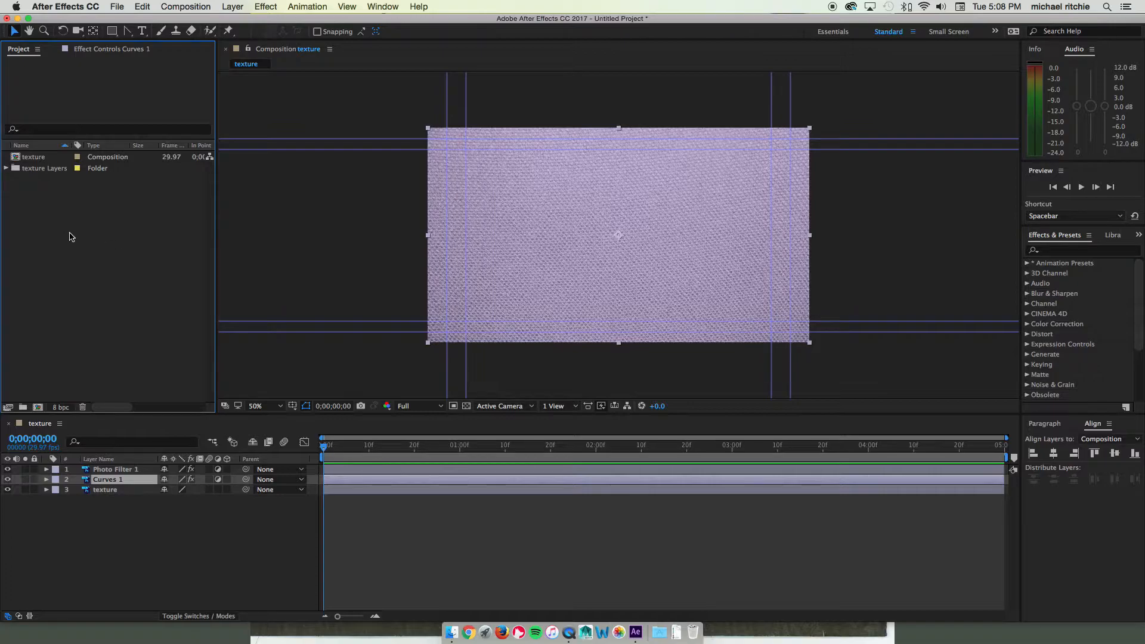
double_click(43, 215)
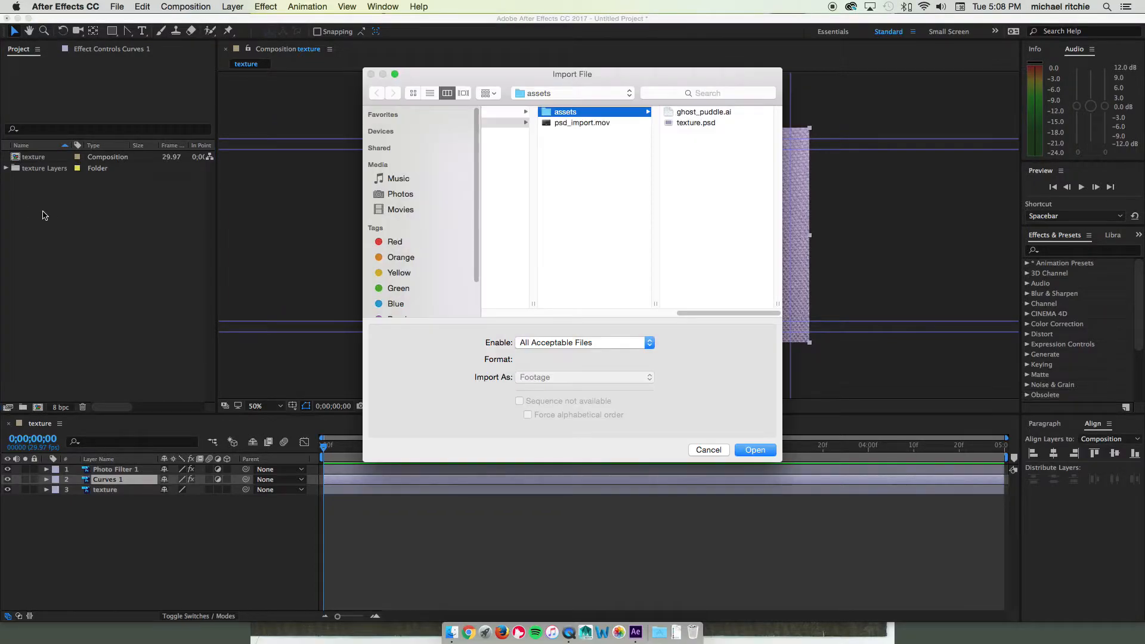
click(687, 115)
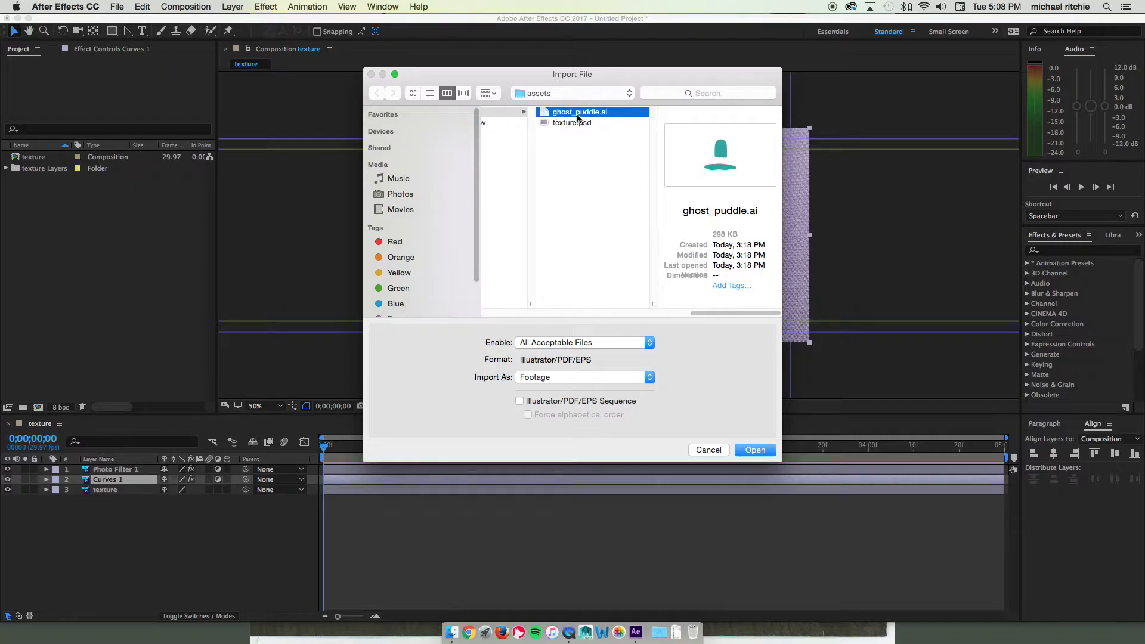
click(529, 378)
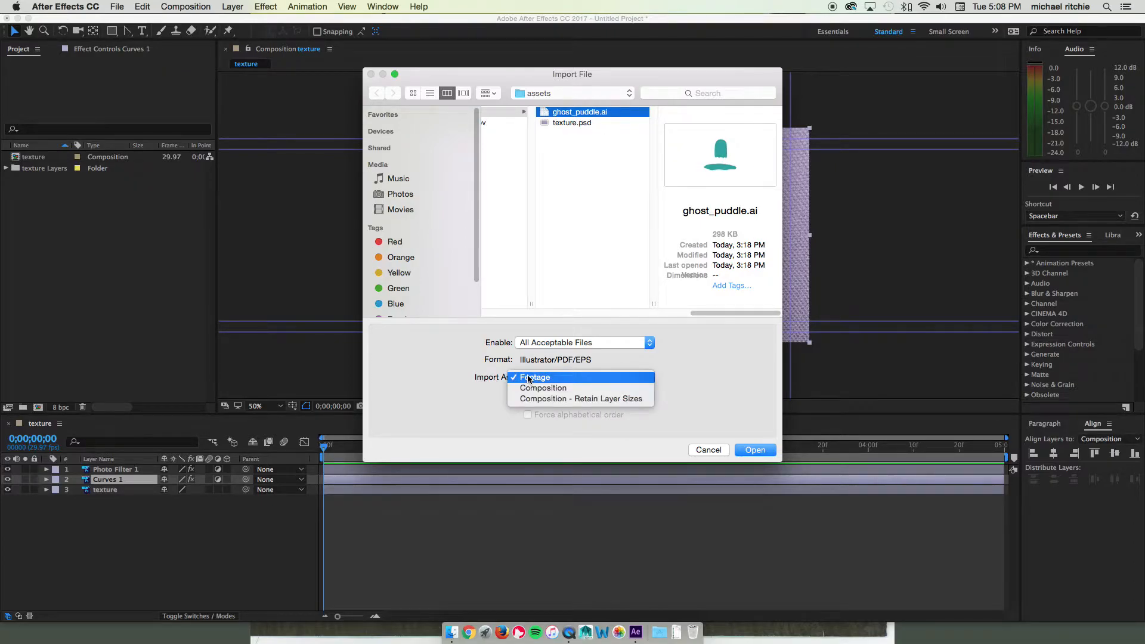
click(565, 399)
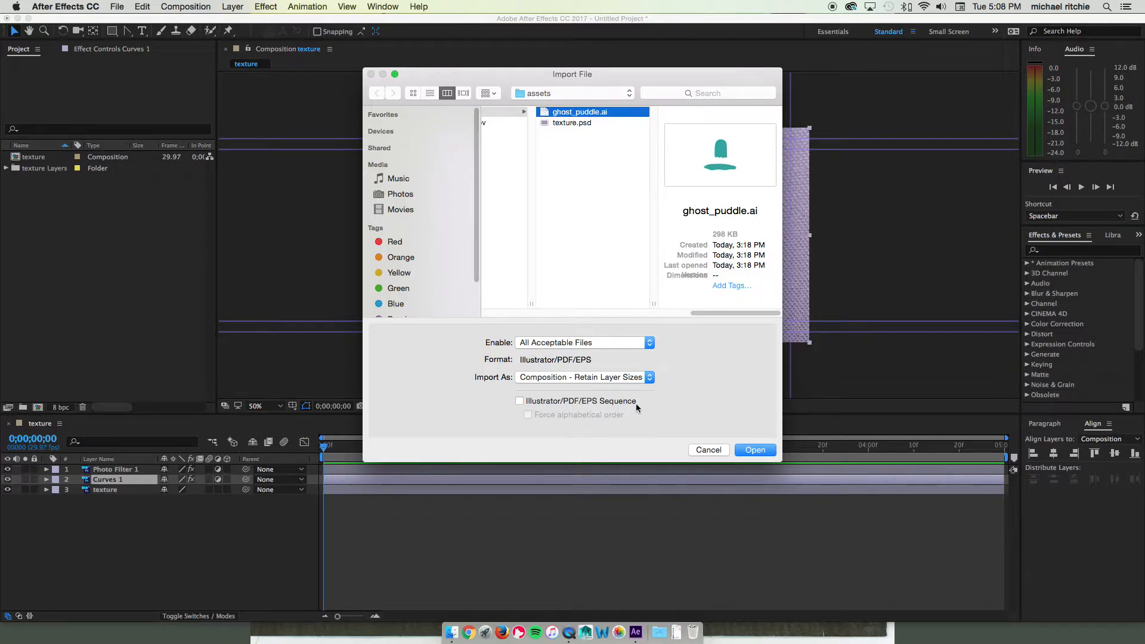
click(755, 451)
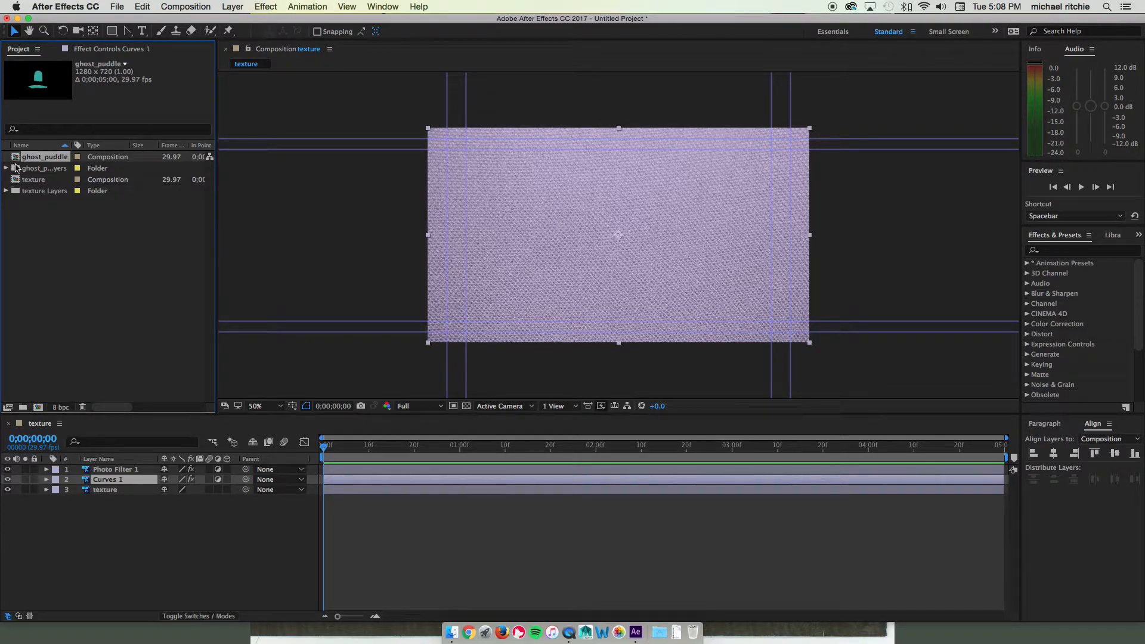
Check the ghost and puddle vector files in the imported ghost_puddle layers folder, and collapse the folder again.
click(6, 169)
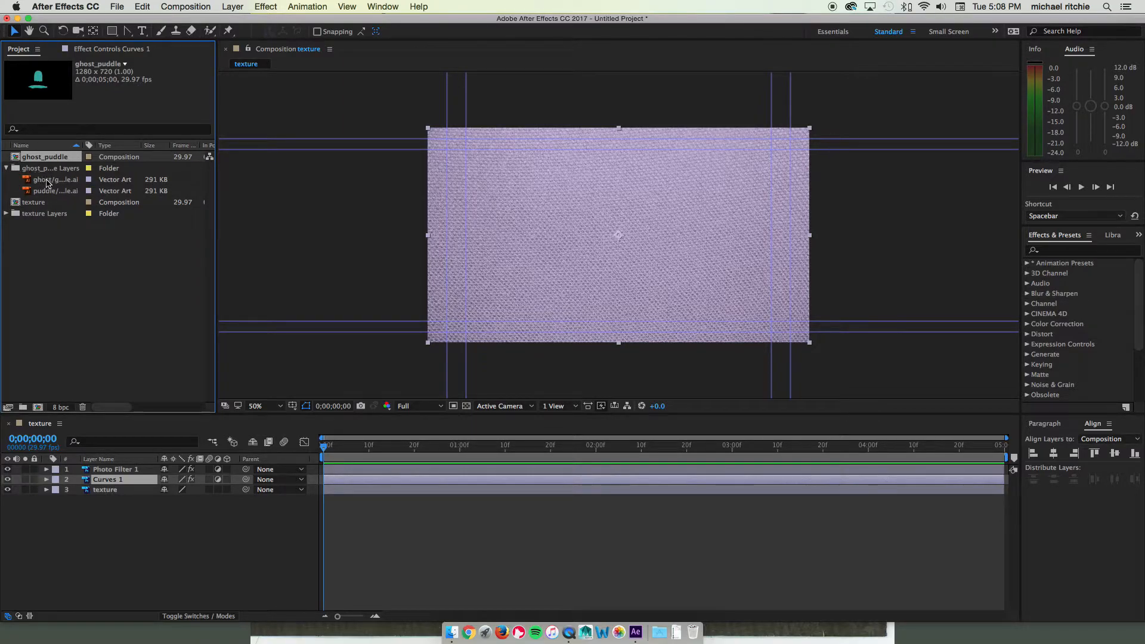
click(51, 181)
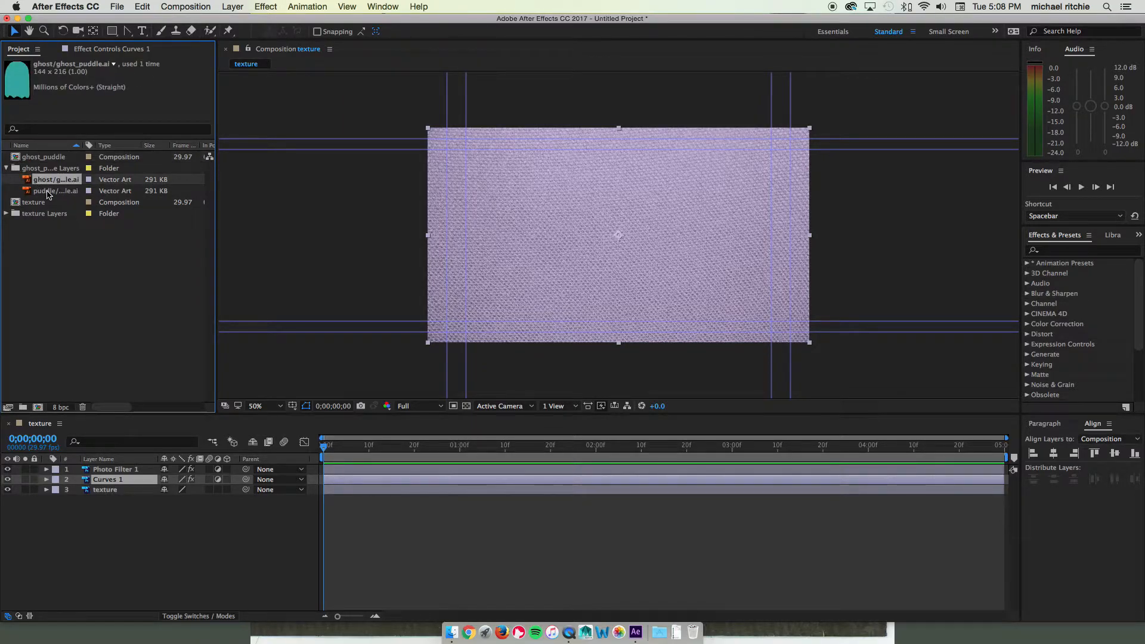
click(47, 192)
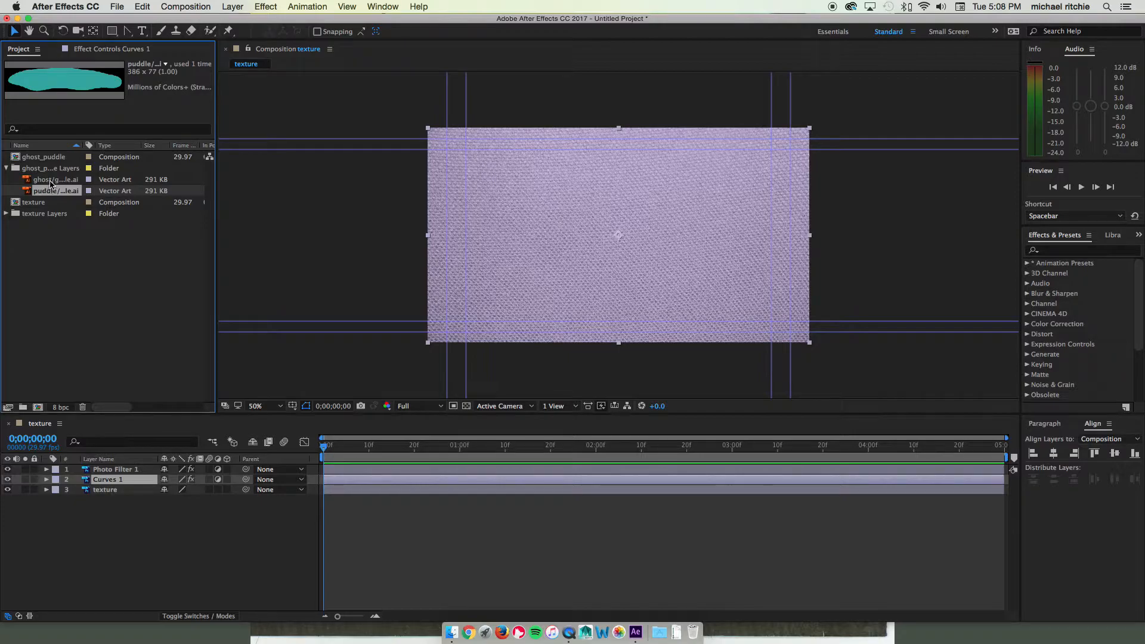
click(6, 169)
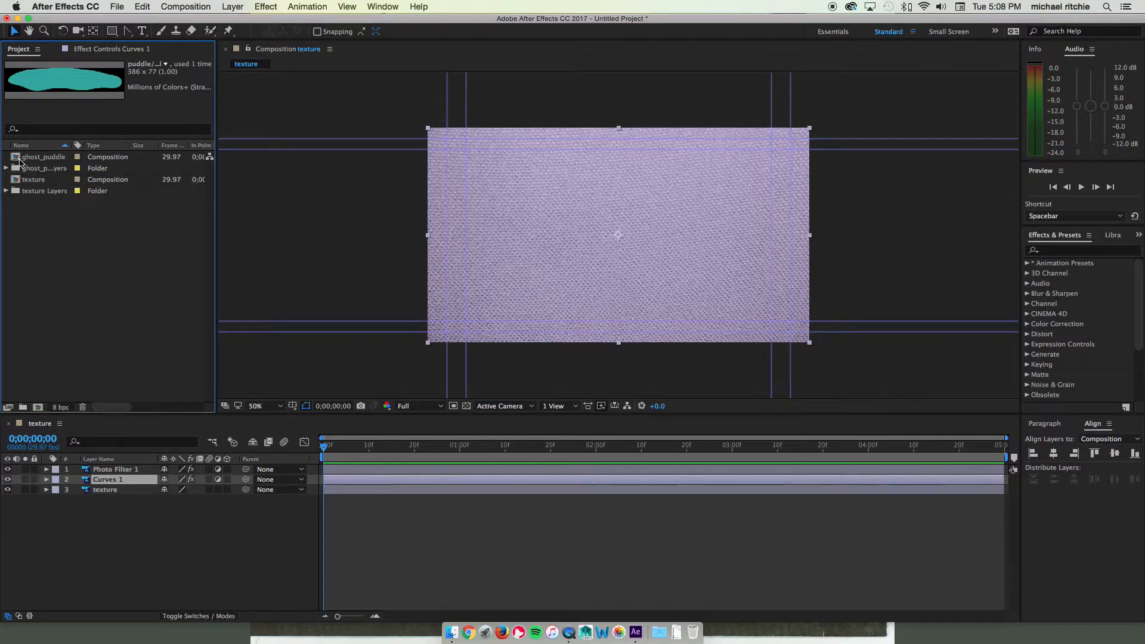
Open the ghost_puddle composition and check its ghost and puddle artwork as separately selectable layers.
click(18, 157)
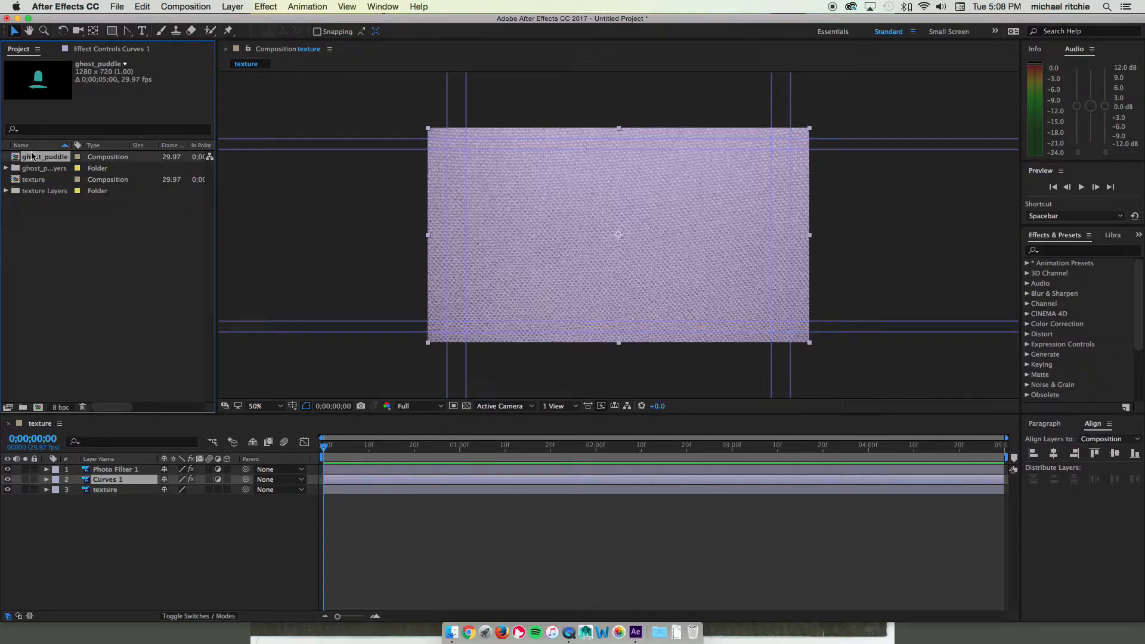
double_click(18, 159)
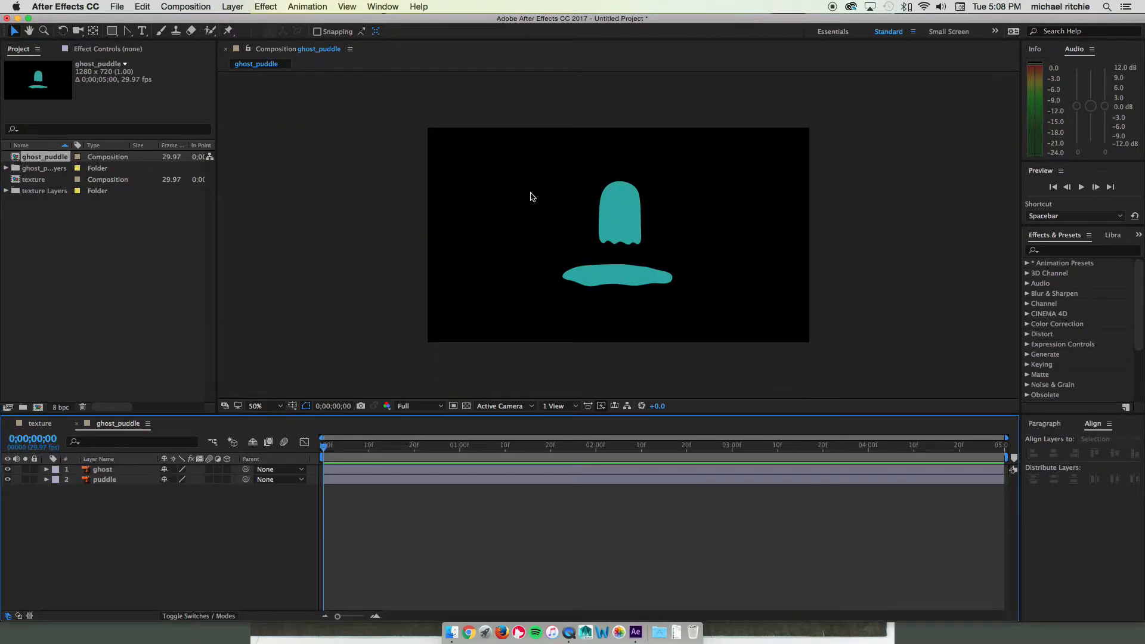
click(621, 273)
click(626, 221)
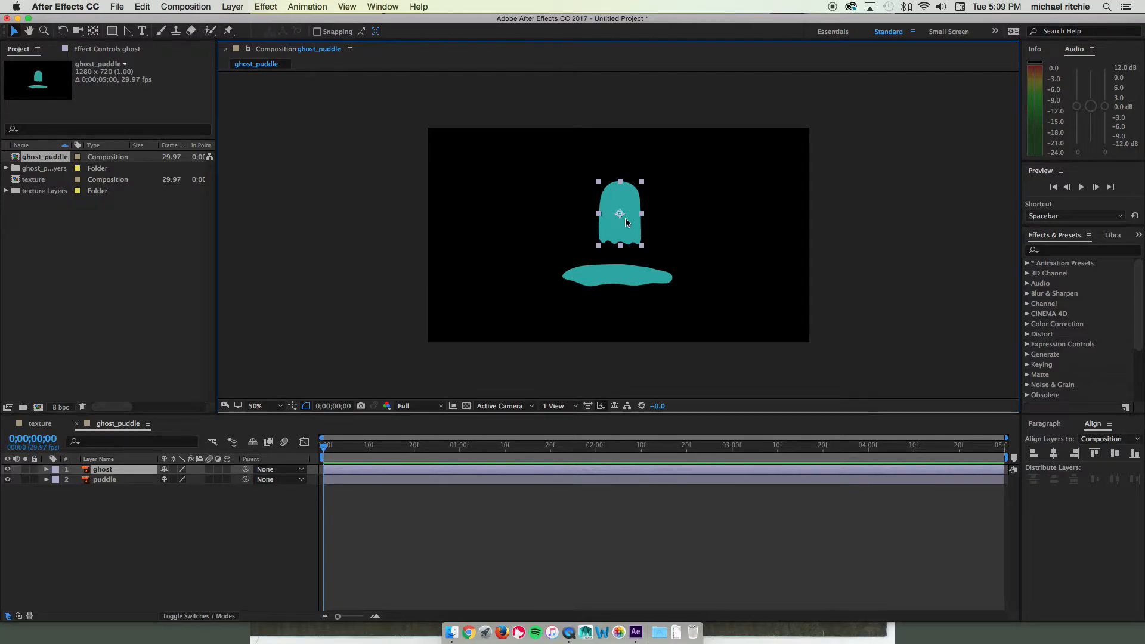
click(613, 275)
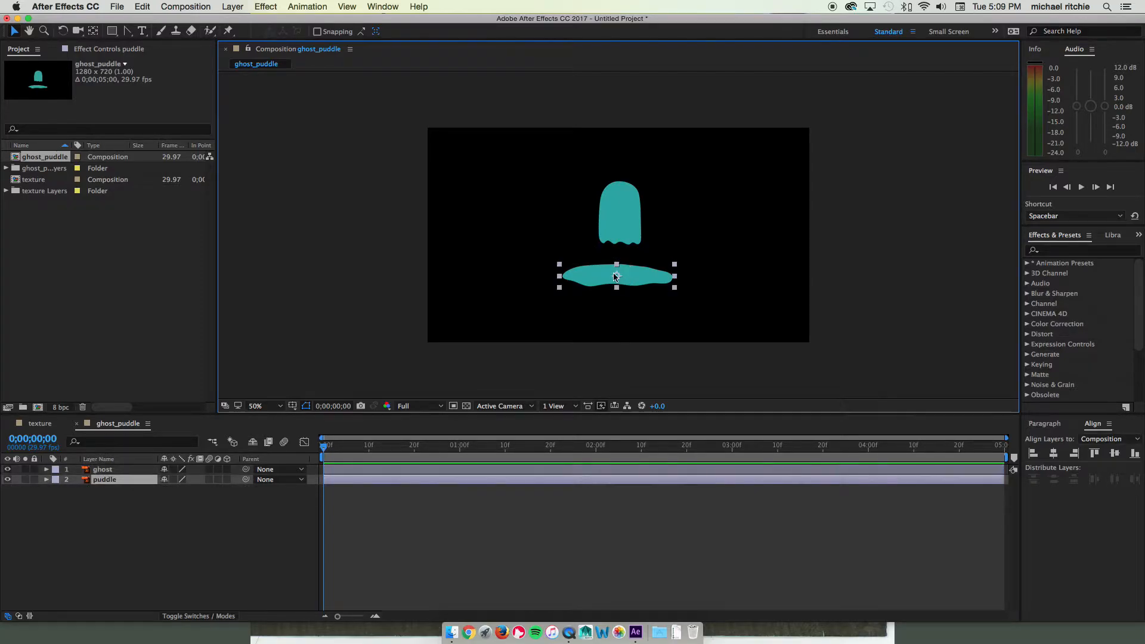
click(613, 217)
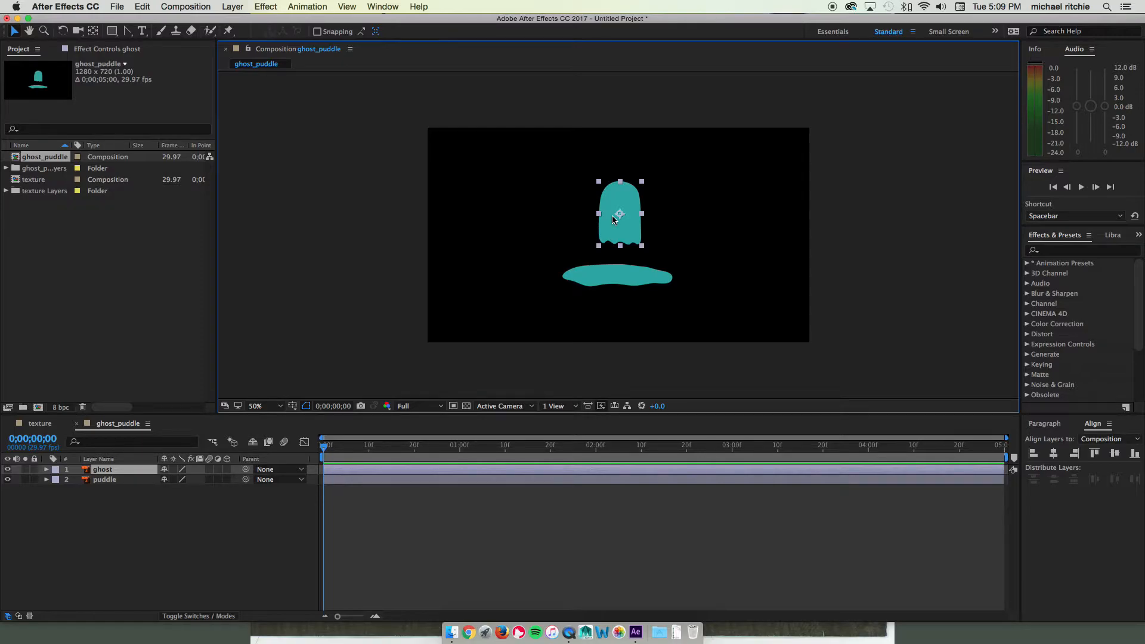
Create shapes from the ghost and puddle vector layers together.
click(105, 479)
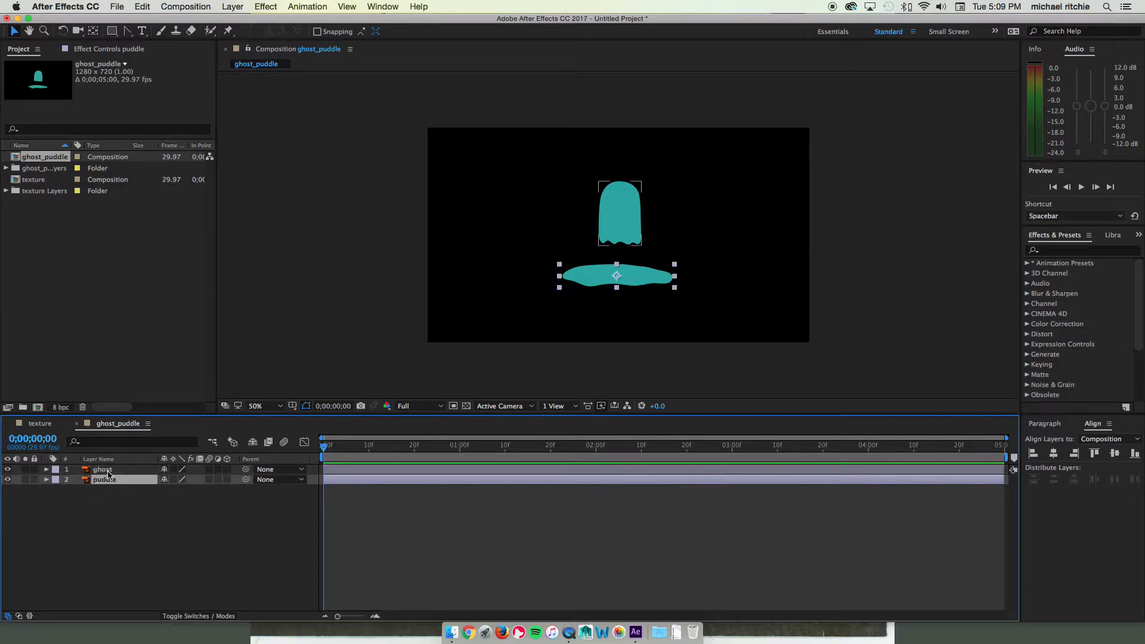
shift+click(106, 472)
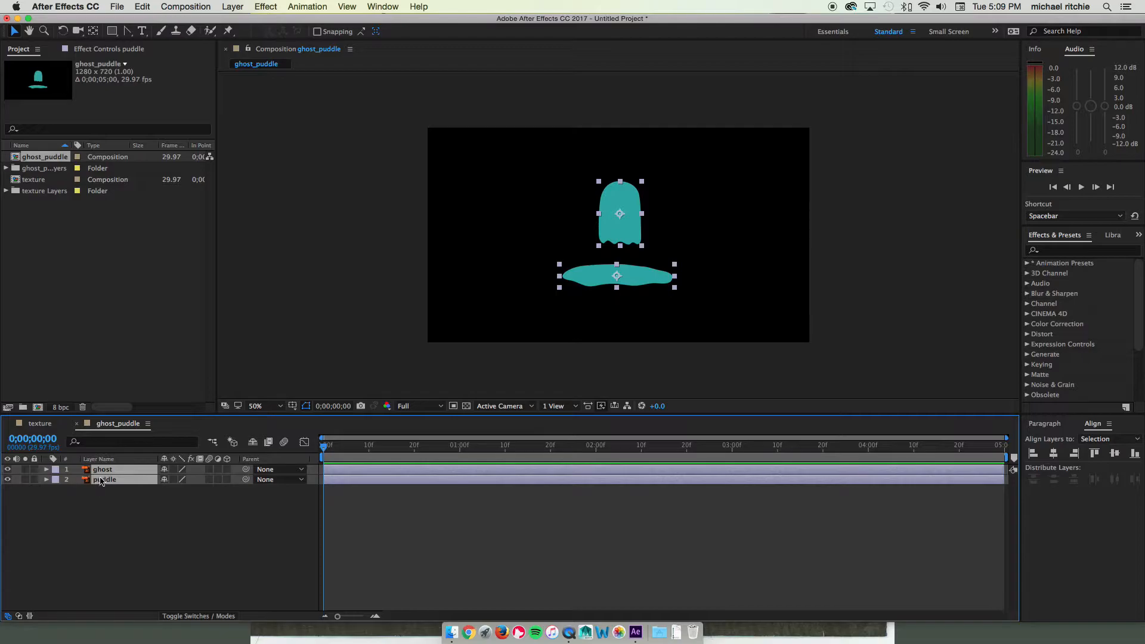
right_click(104, 473)
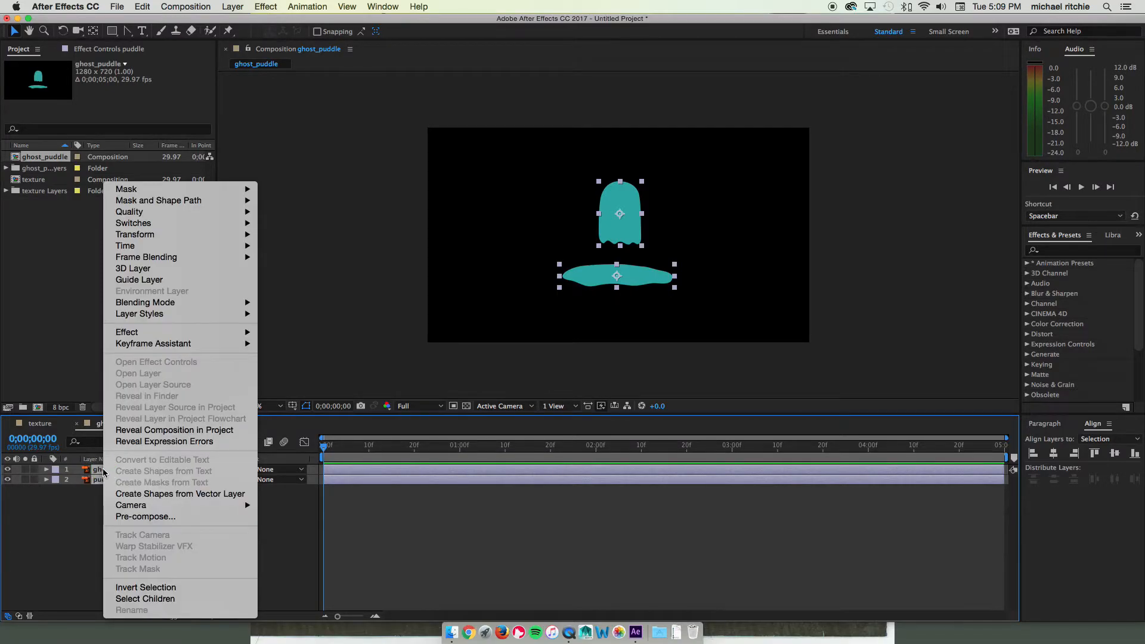
click(179, 494)
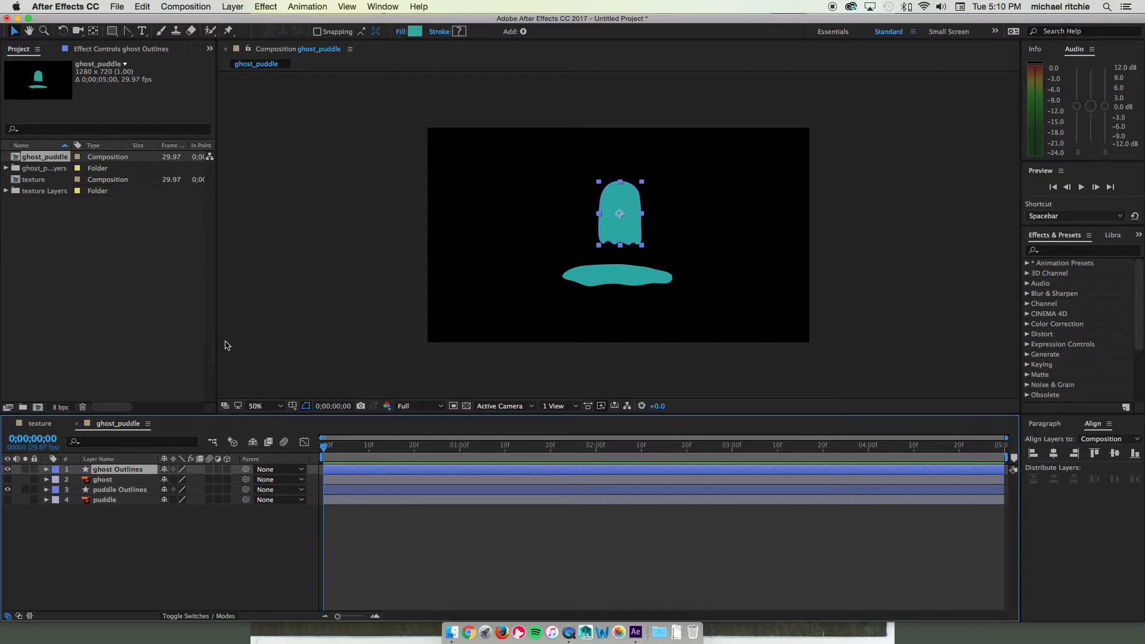
Check the new puddle Outlines and ghost Outlines layers, and expand the ghost's contents down to the path of Group 1.
click(127, 492)
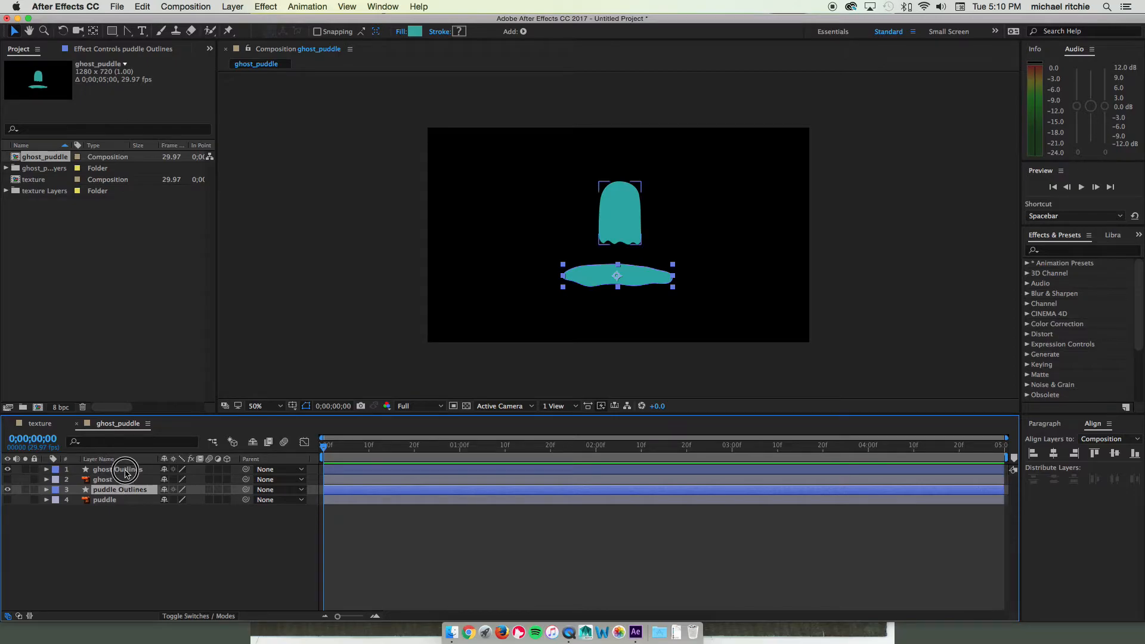
click(124, 472)
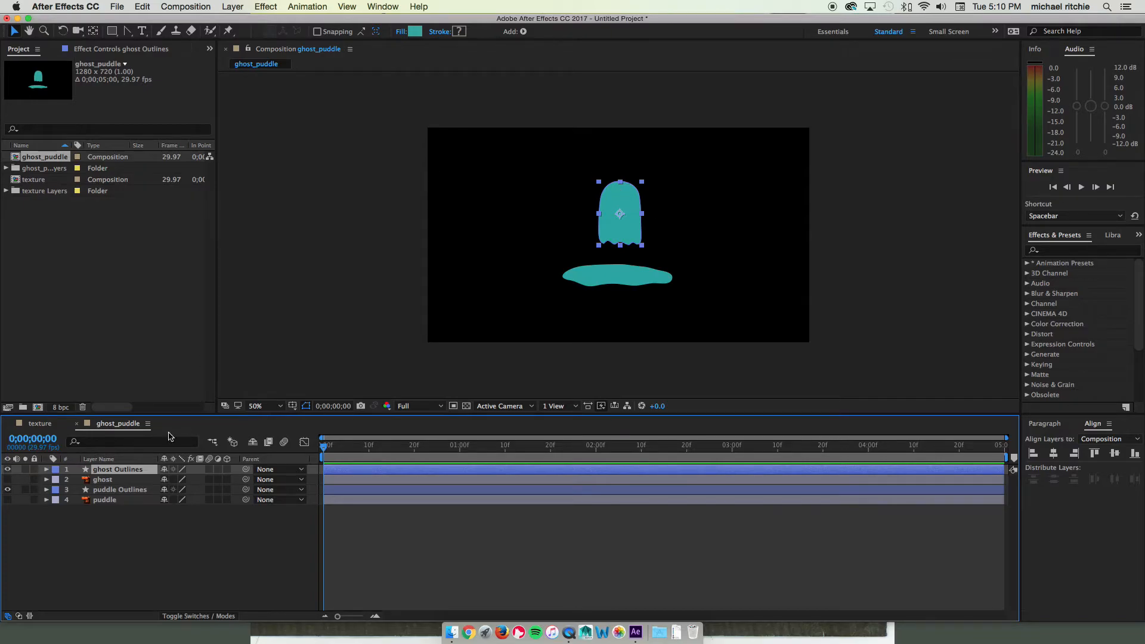
click(47, 471)
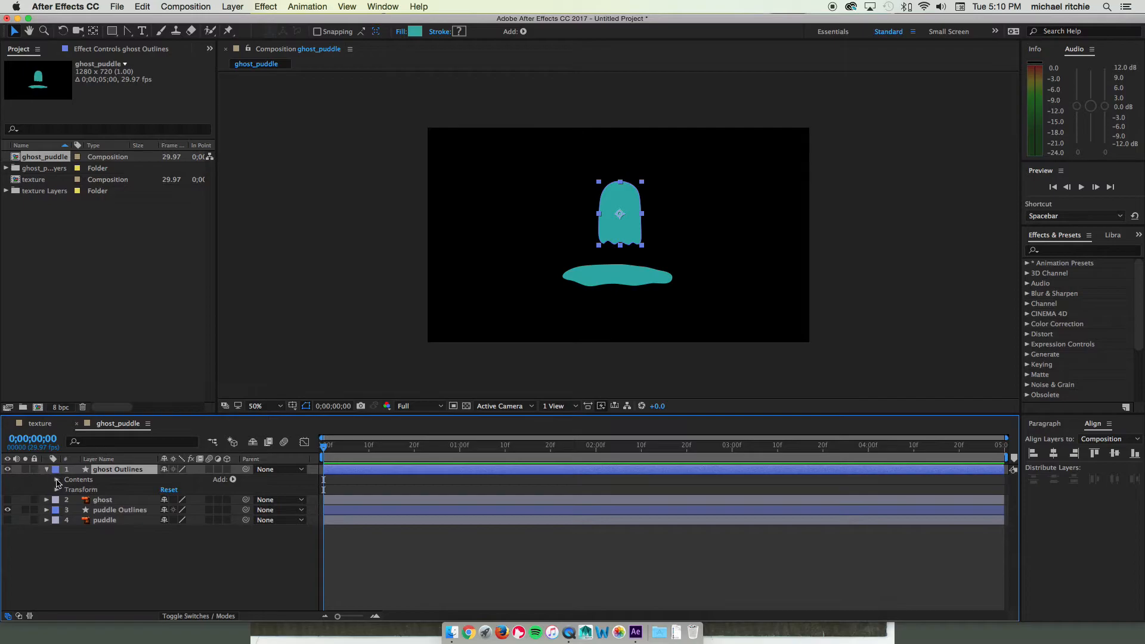
click(58, 481)
click(67, 490)
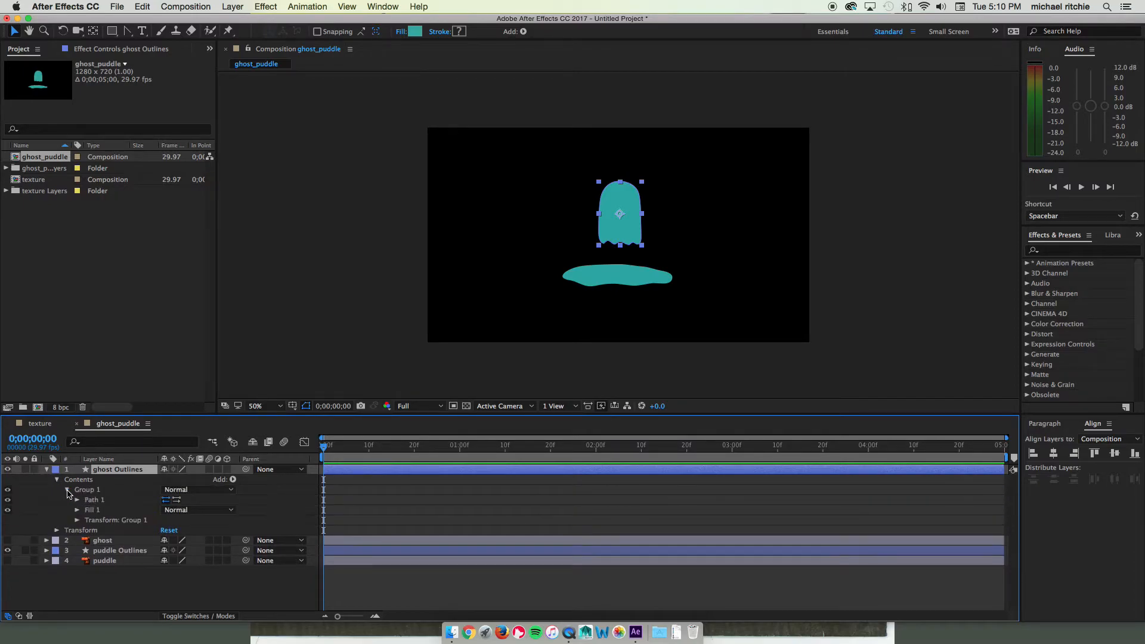
click(78, 503)
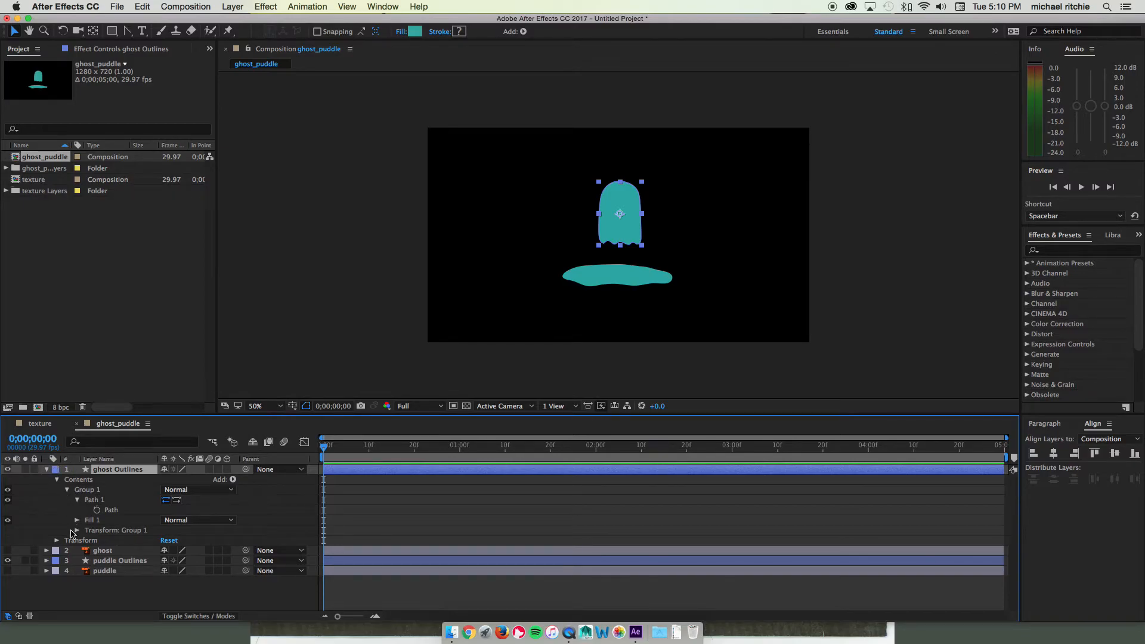
Review the path, fill and transform properties of ghost Outlines, and select its path to show the shape's points.
click(47, 470)
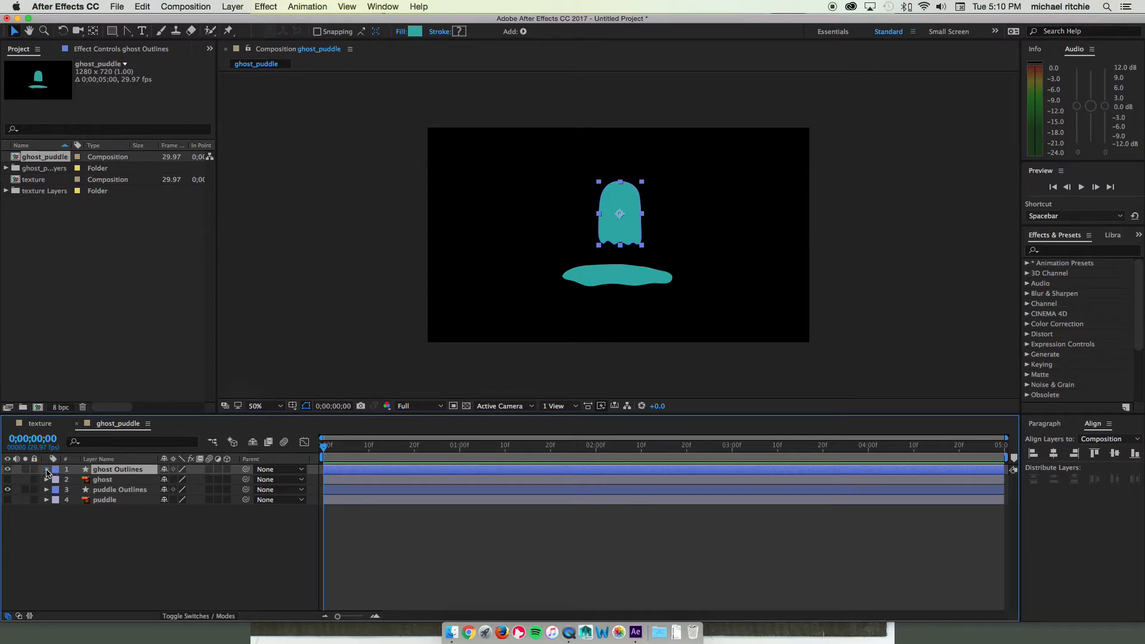
click(47, 470)
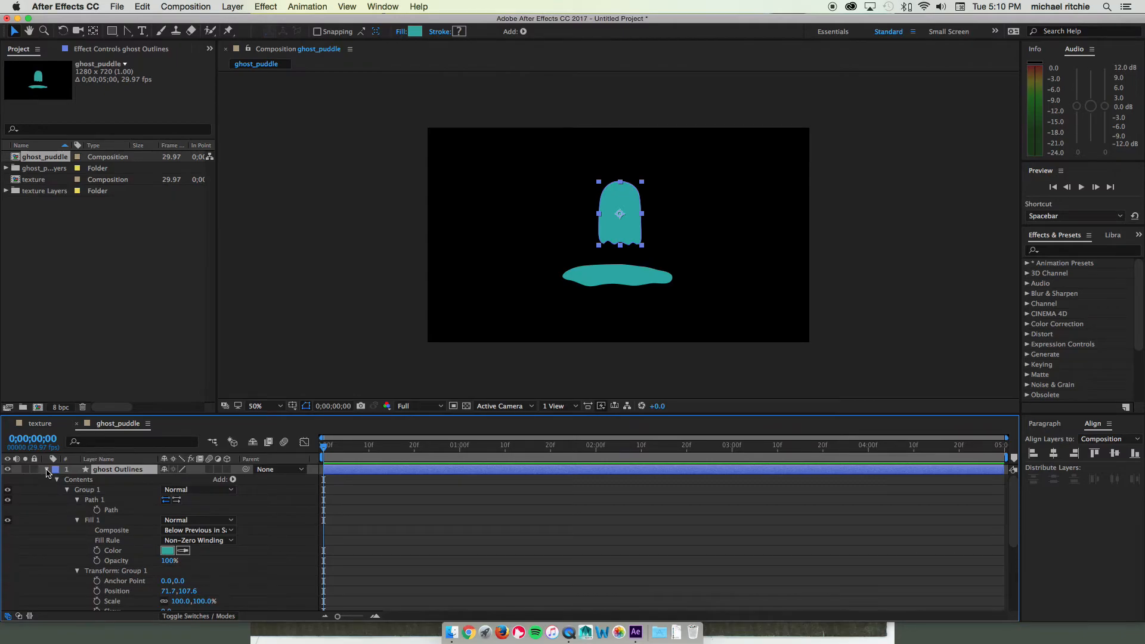
scroll(132, 516, down, 5)
scroll(132, 517, up, 5)
click(119, 512)
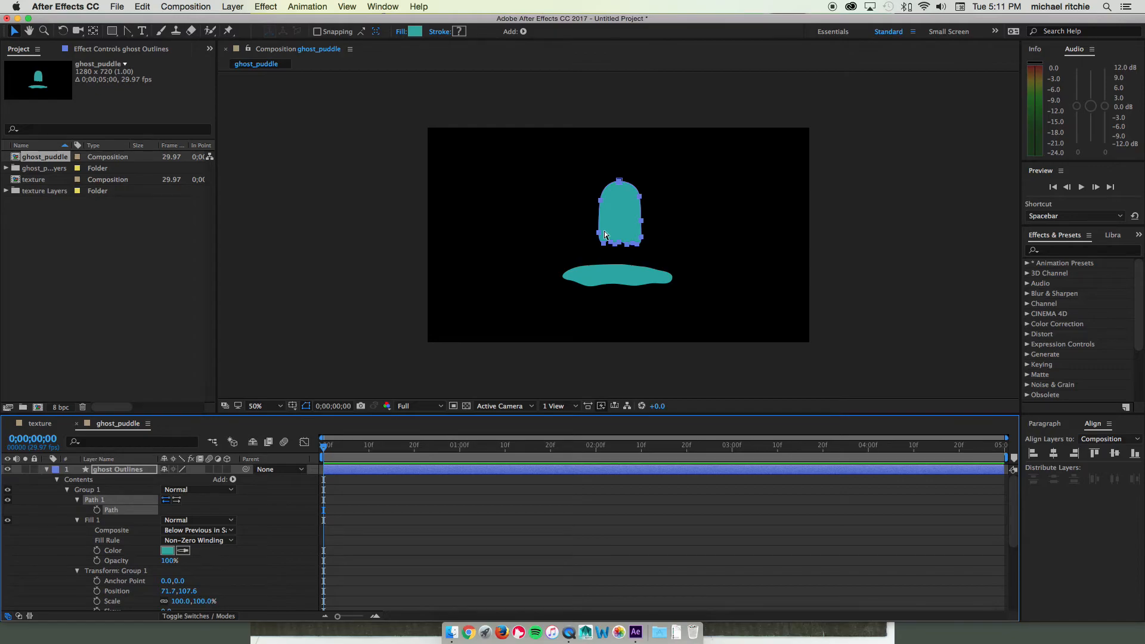
Collapse and hide the ghost Outlines layer, and expand the puddle Outlines layer down to its path.
click(47, 470)
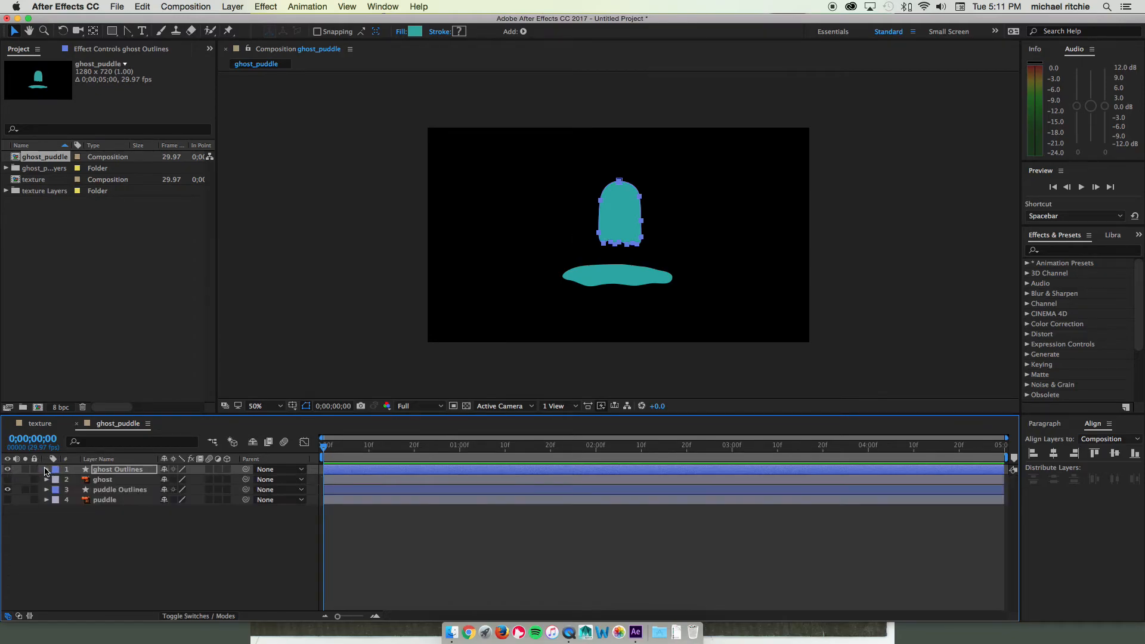
click(9, 471)
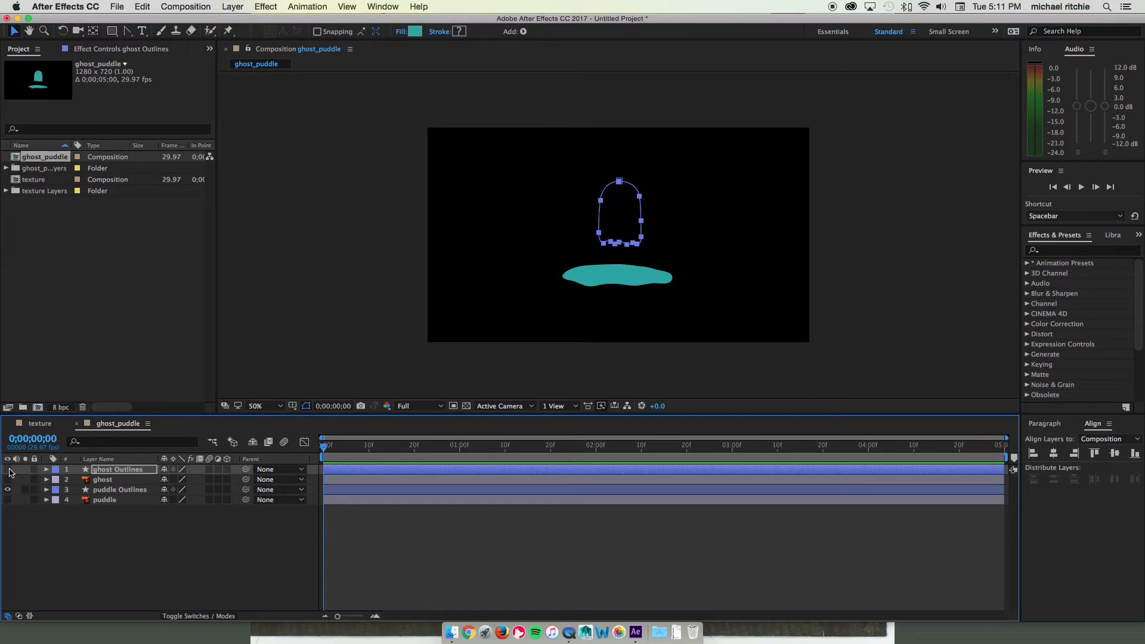
click(47, 490)
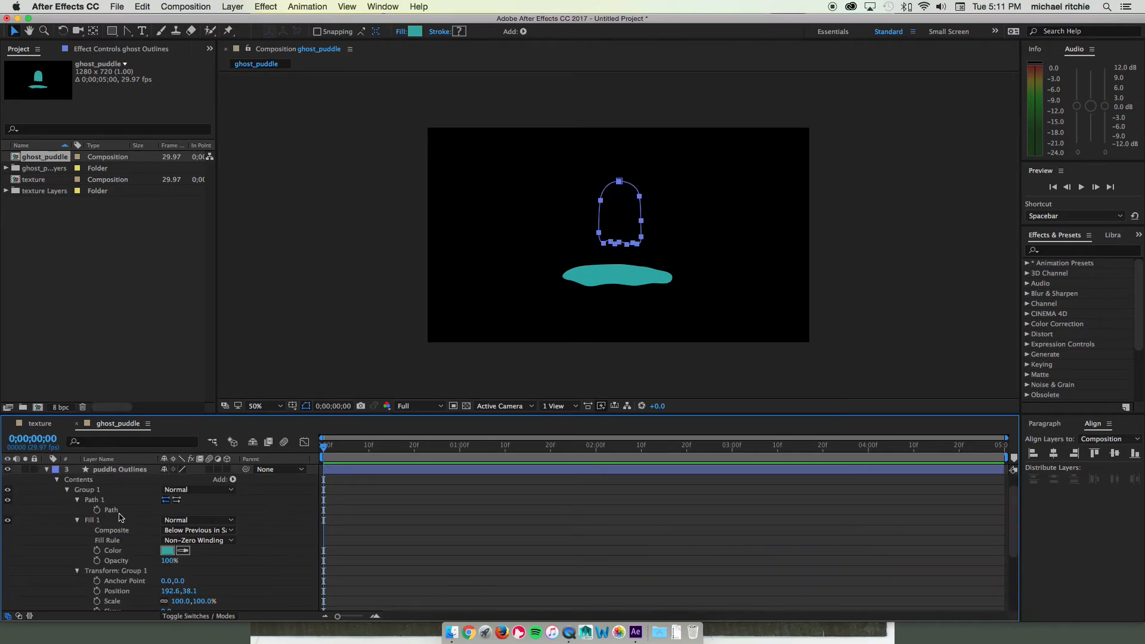
Set a Path keyframe for the puddle Outlines shape at 0;00;00;10.
click(115, 511)
drag(327, 448, 369, 450)
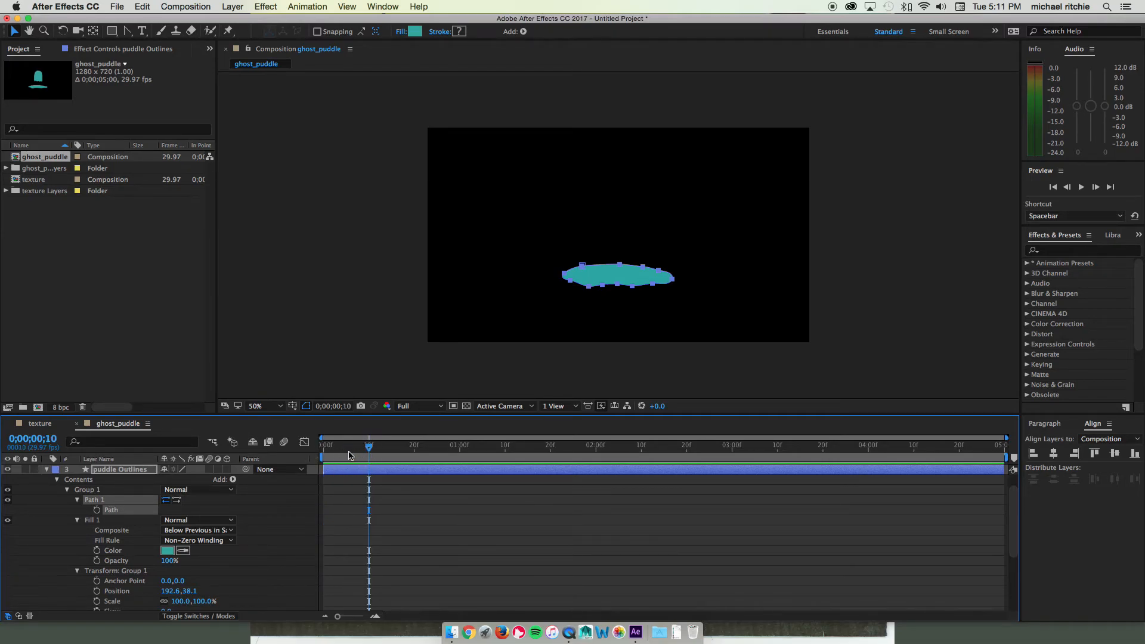
click(96, 511)
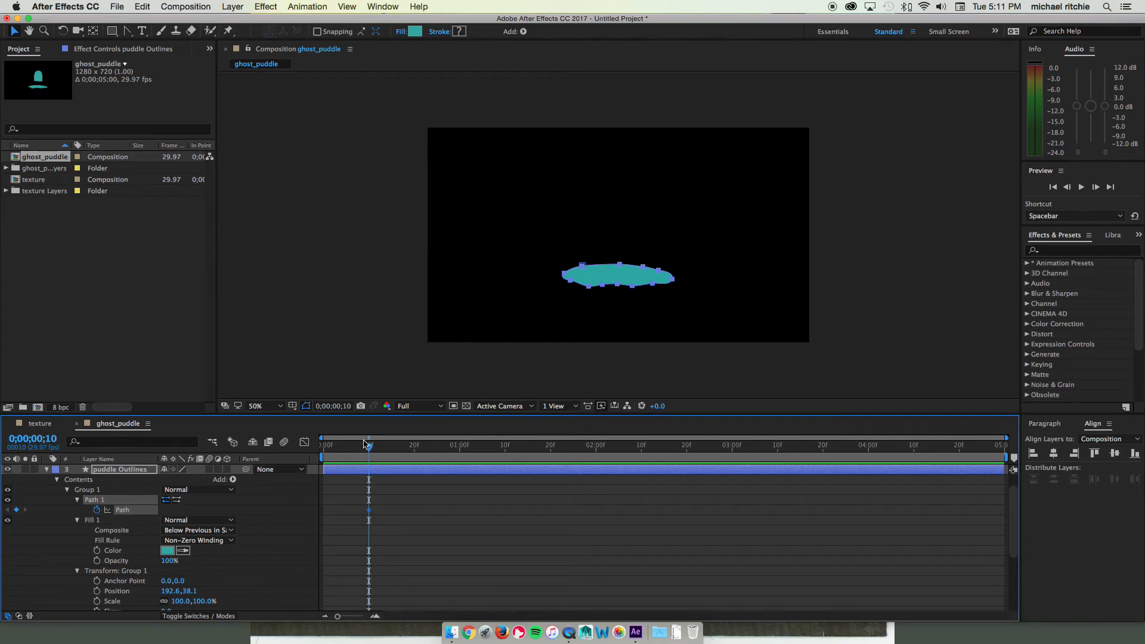
Paste the ghost path as a Path keyframe on puddle Outlines at 0;00;00;25, and move the pasted shape up to the ghost's original place.
drag(371, 442, 438, 449)
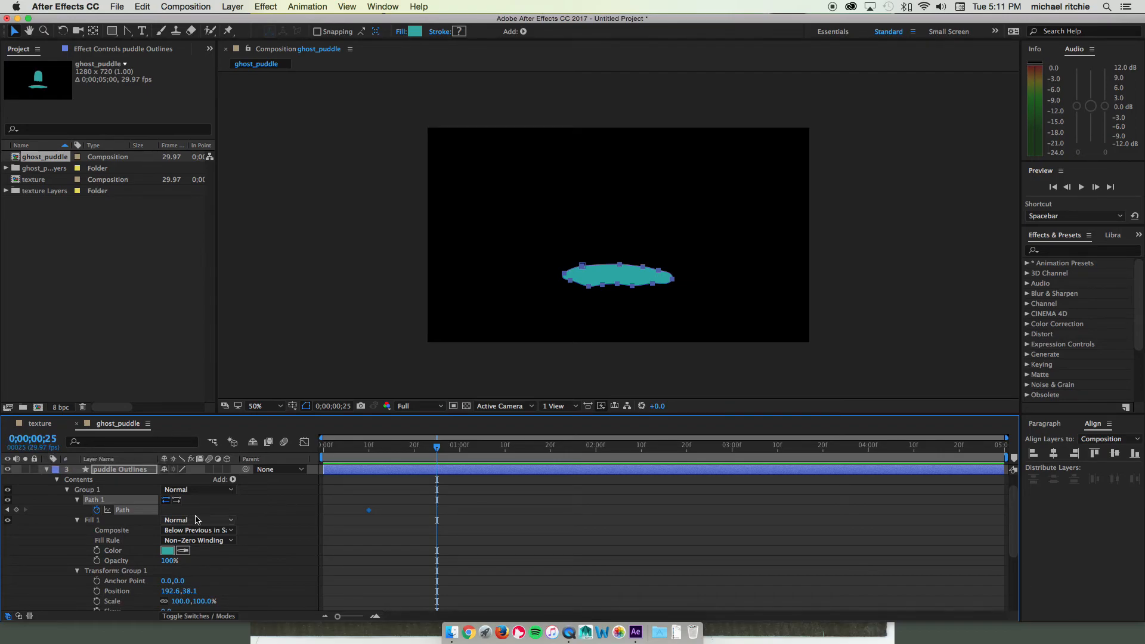
key(super+v)
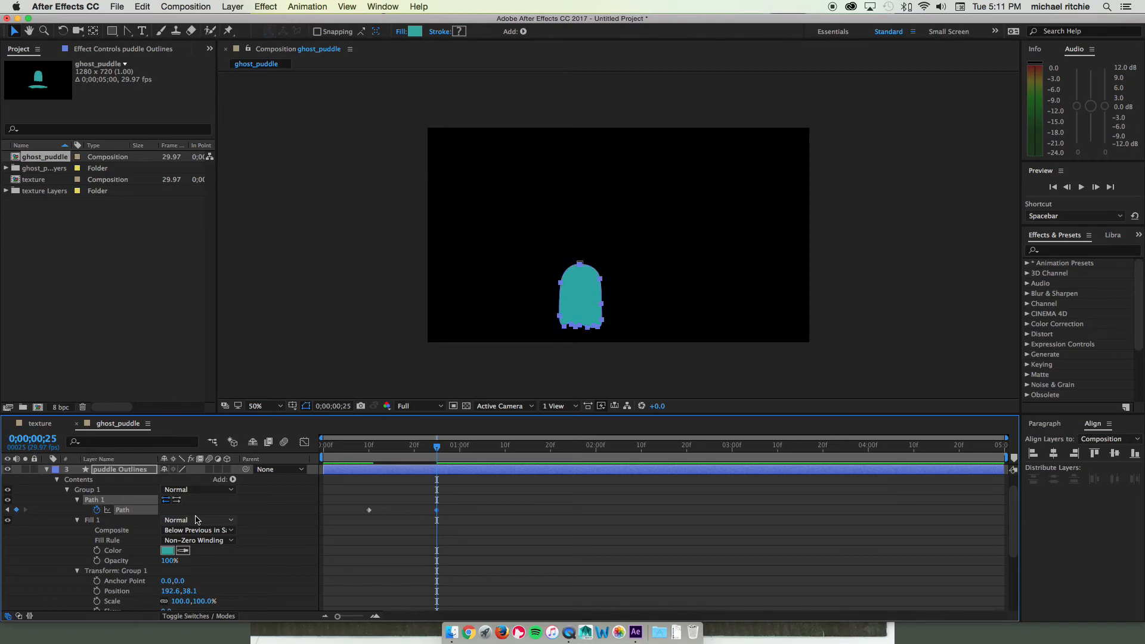
drag(580, 268, 622, 199)
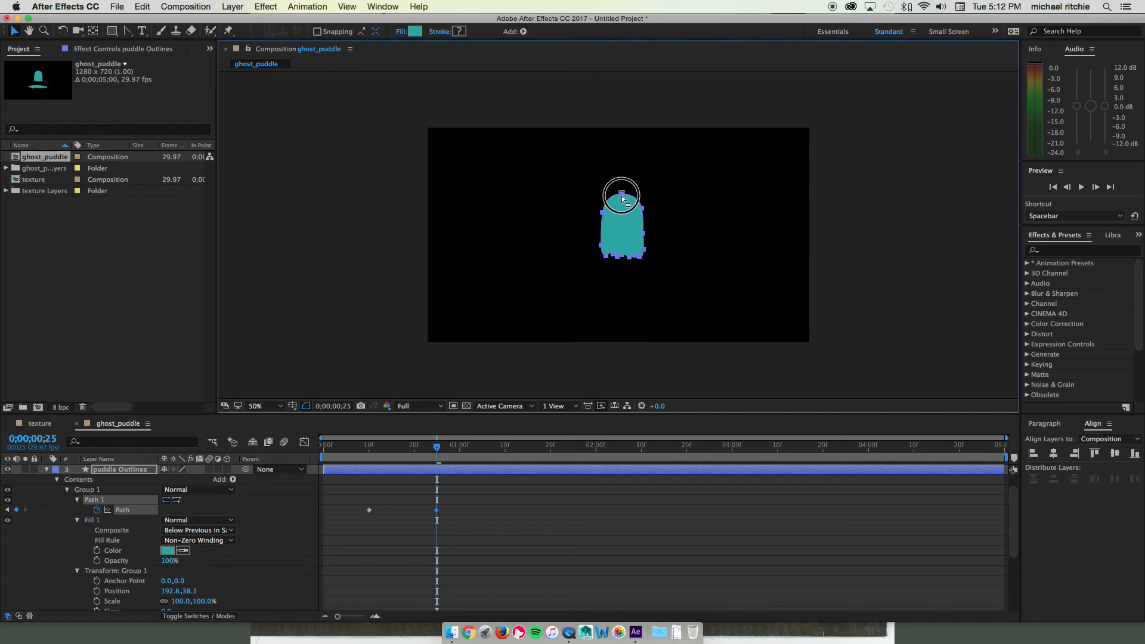
mouse_move(438, 446)
mouse_down()
mouse_move(347, 451)
mouse_move(439, 451)
mouse_up()
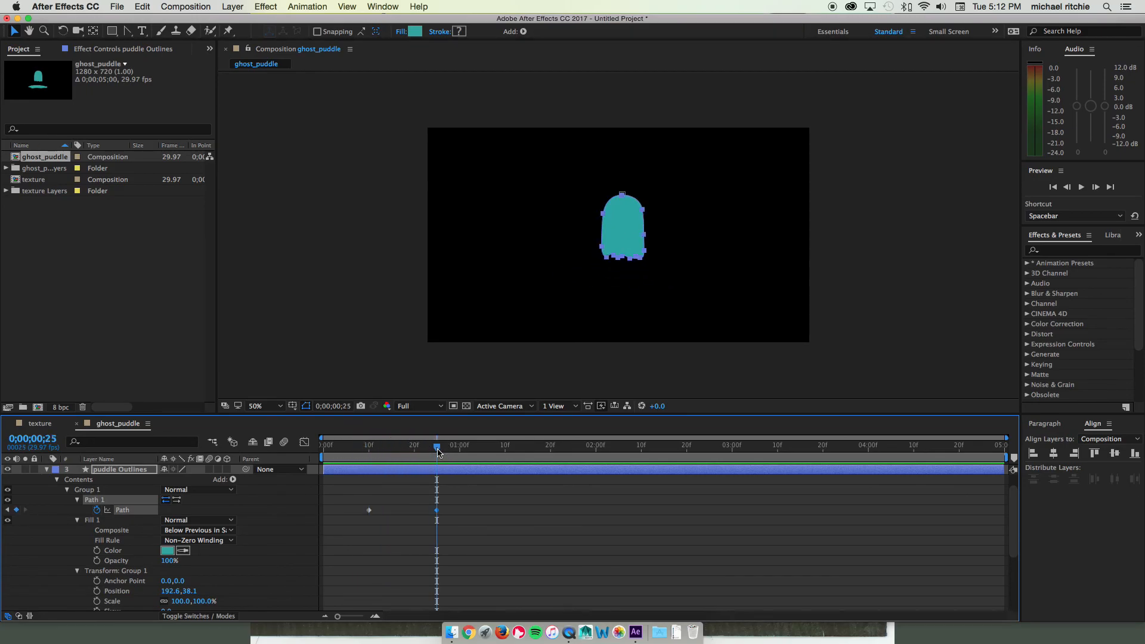